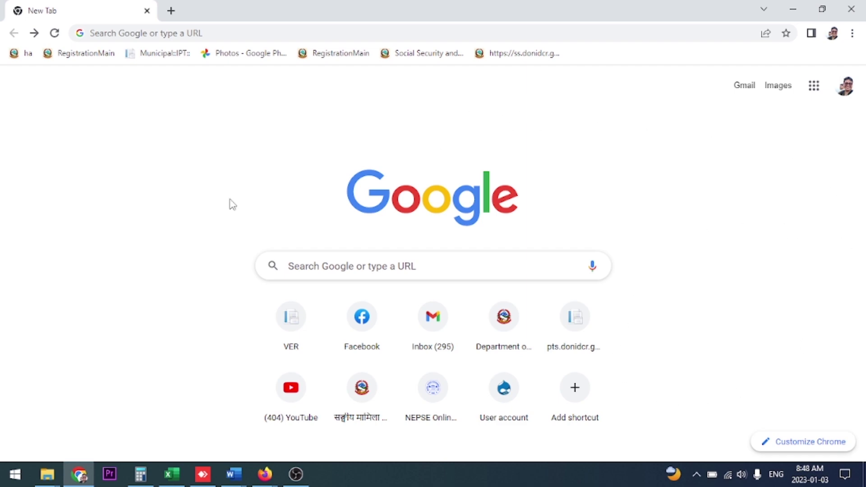
Load the Inland Revenue Department homepage by entering ird.gov.np in Chrome's address bar.
left_click(81, 478)
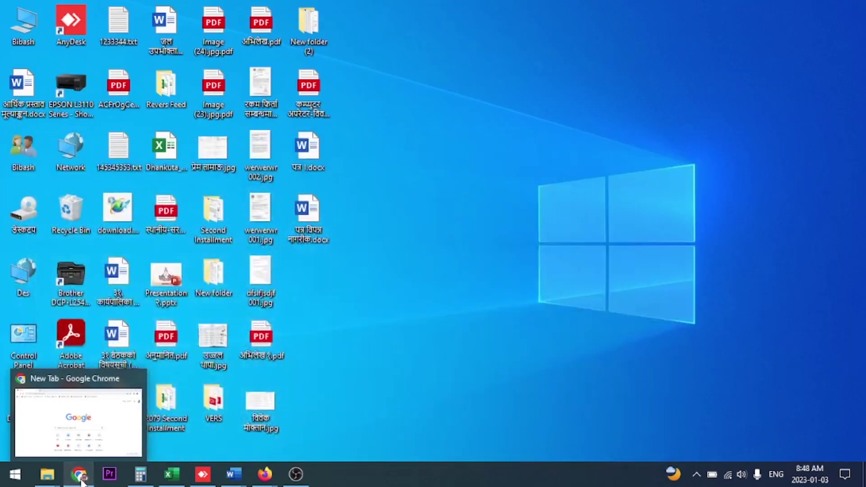
left_click(81, 479)
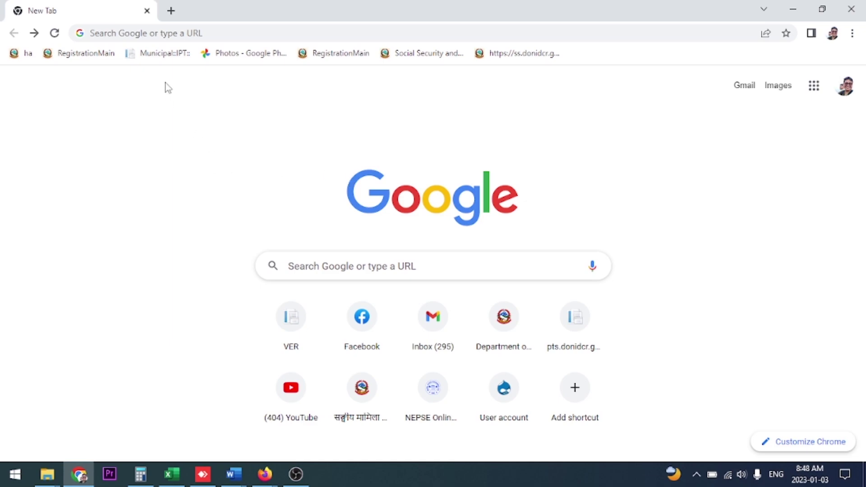
left_click(211, 34)
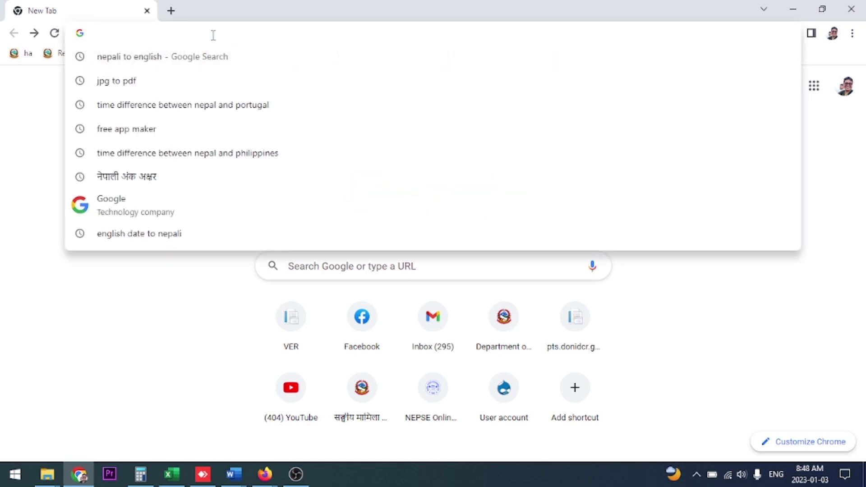
type("i")
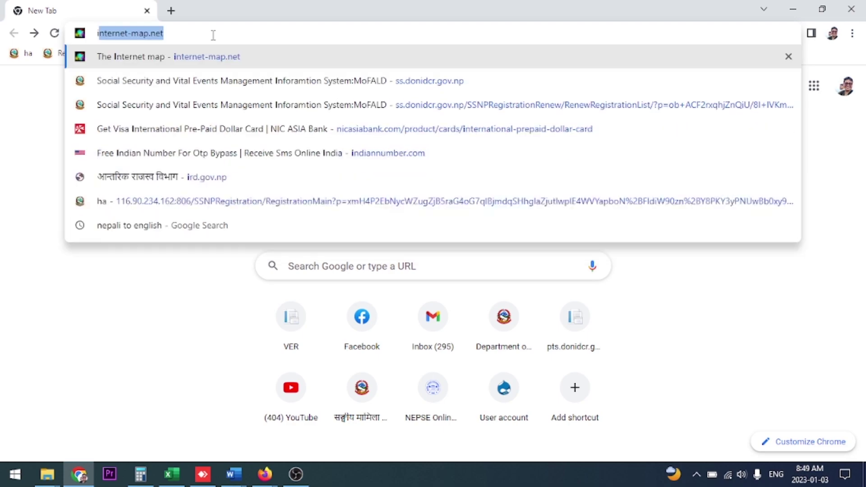
type("rd.go")
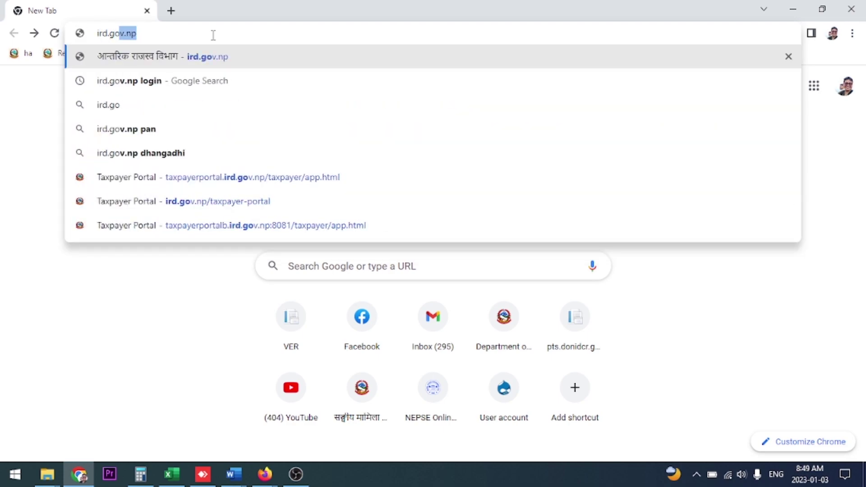
type("v.np")
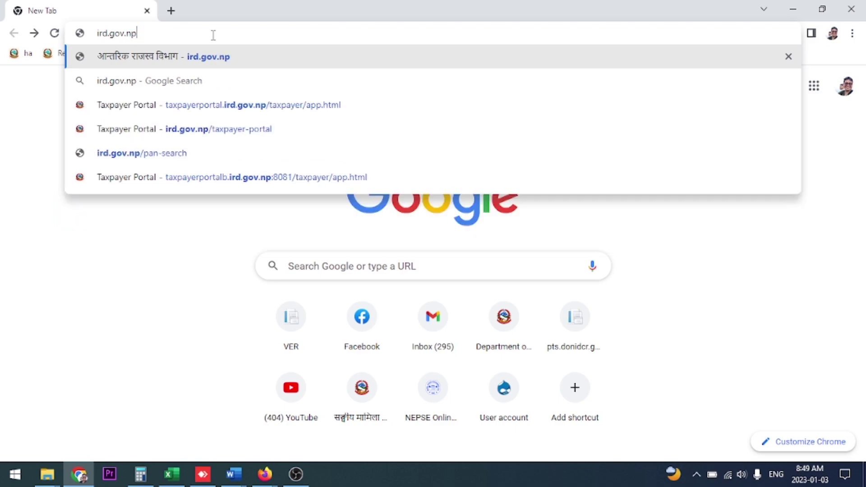
key("Return")
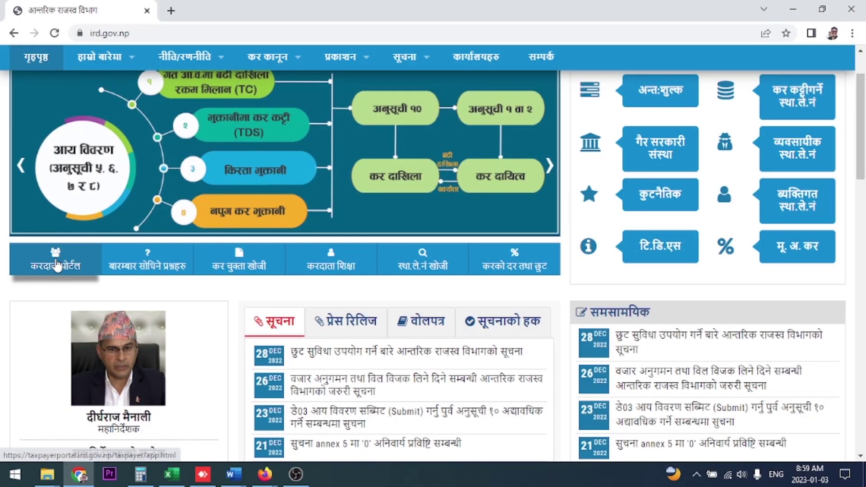
Open the Taxpayer Portal, choose General > Taxpayer Login, and visit its PAN, username and password fields.
left_click(58, 263)
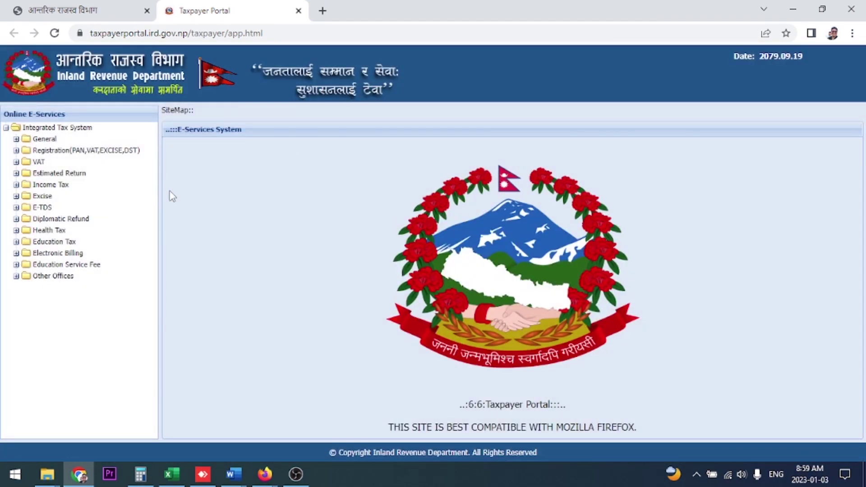
left_click(17, 139)
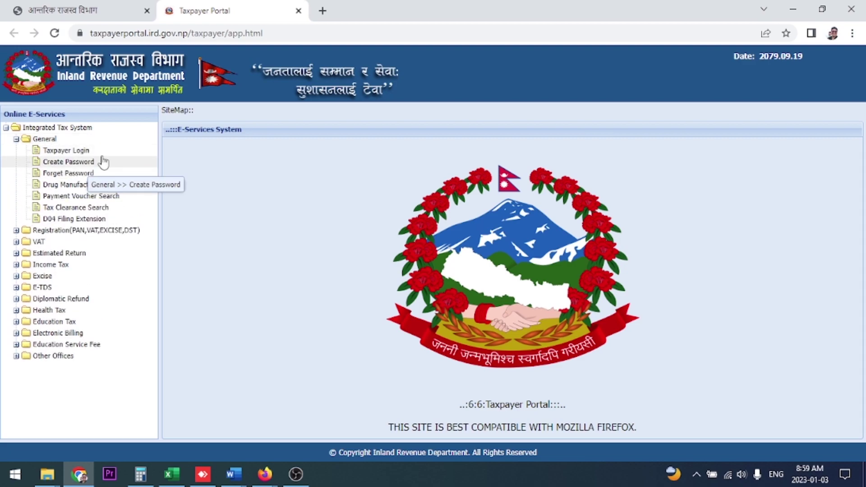
left_click(87, 153)
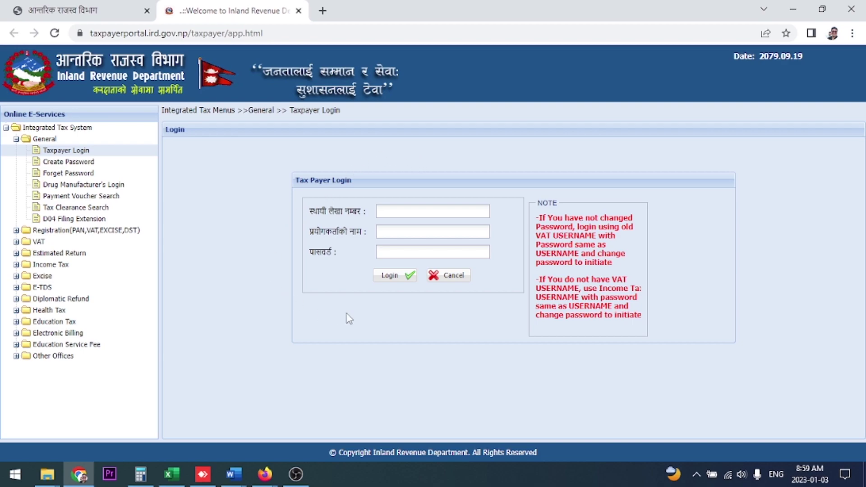
left_click(417, 212)
left_click(397, 235)
left_click(397, 254)
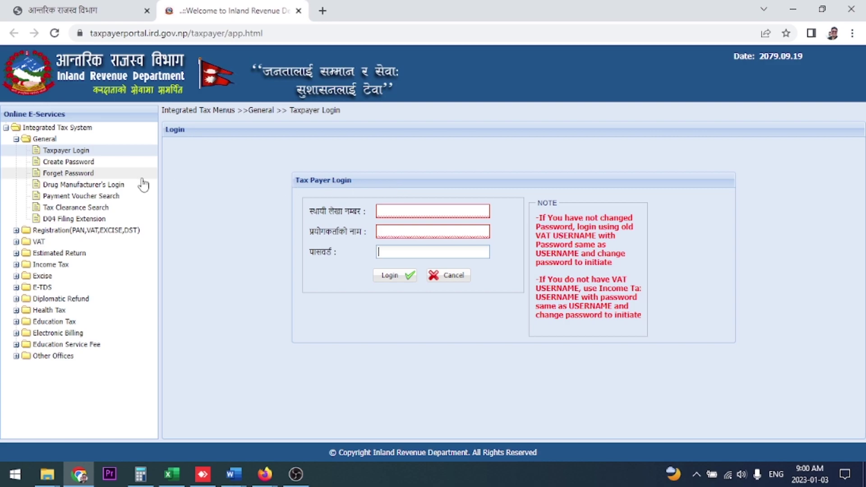
On Forget Password, enter the PAN to fetch taxpayer details, then enter the new password twice.
left_click(55, 175)
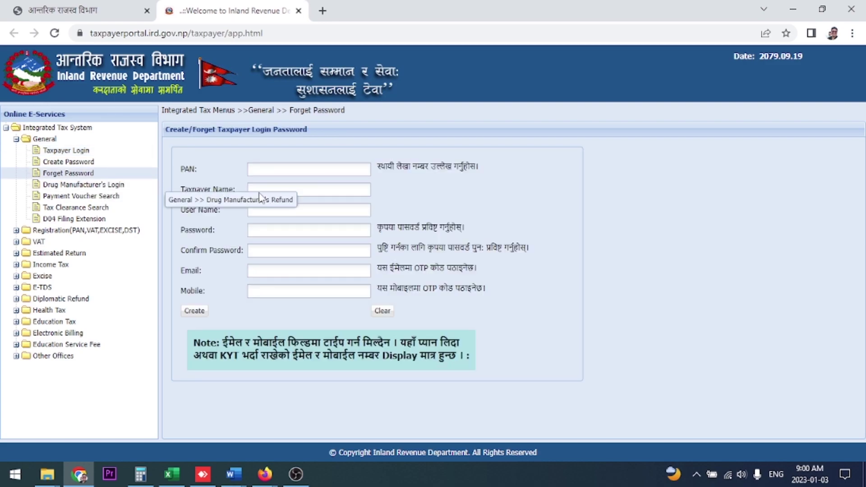
left_click(292, 166)
type("11")
key("Tab")
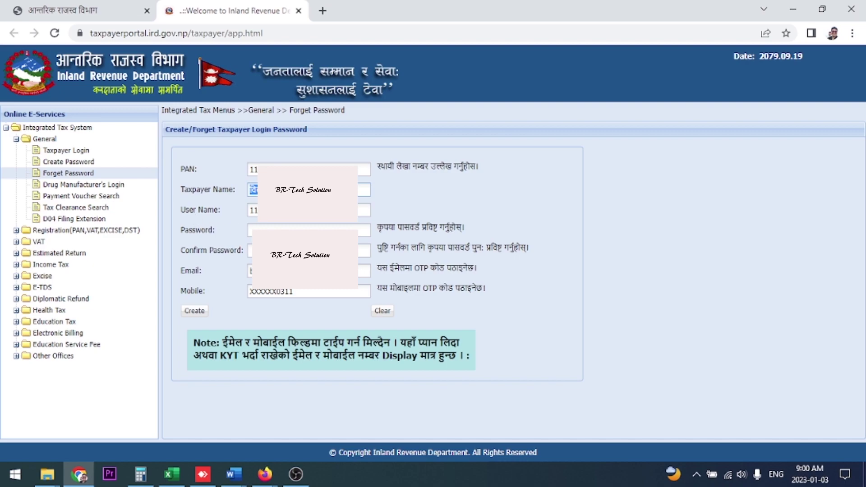
key("Tab")
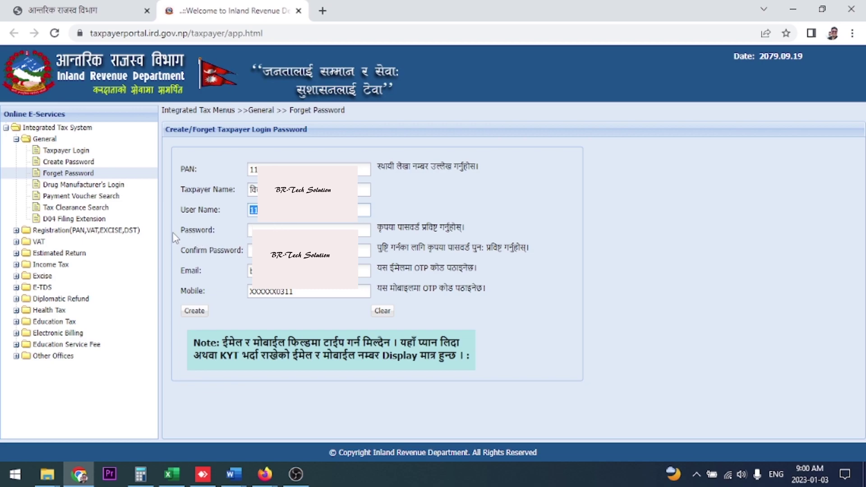
left_click(263, 228)
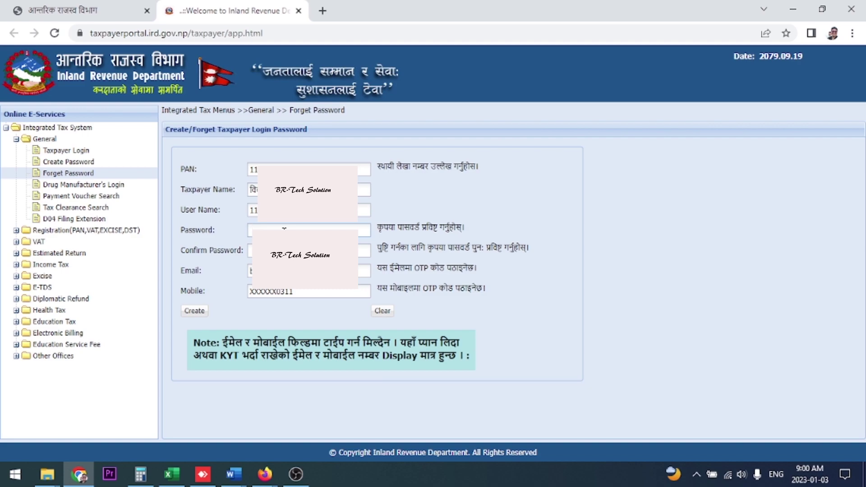
type("•")
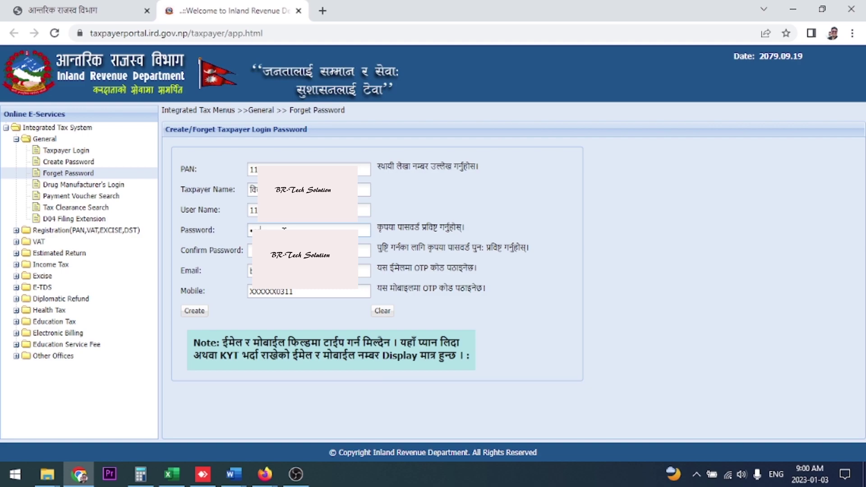
type("•")
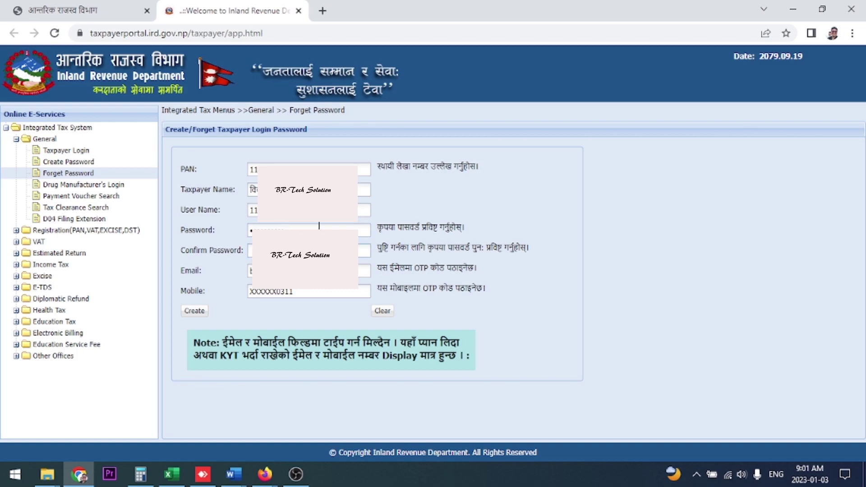
type("•")
Submit the password reset with Create and verify it with the received OTP.
left_click(195, 312)
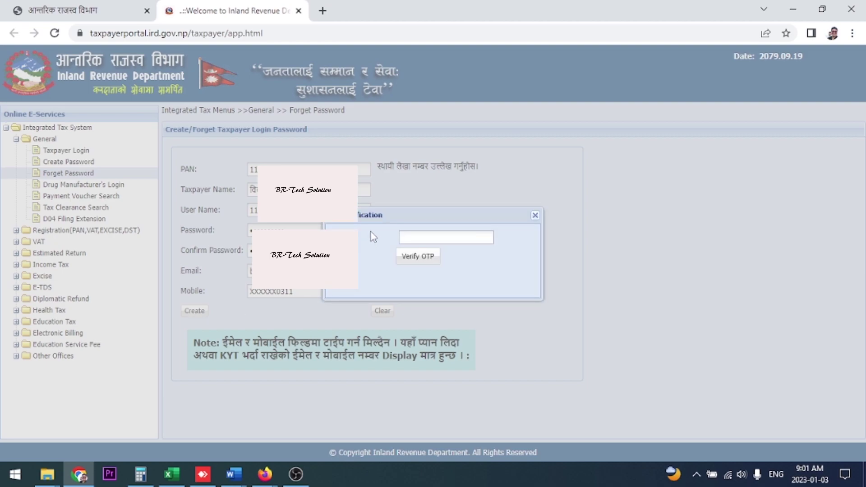
left_click(426, 242)
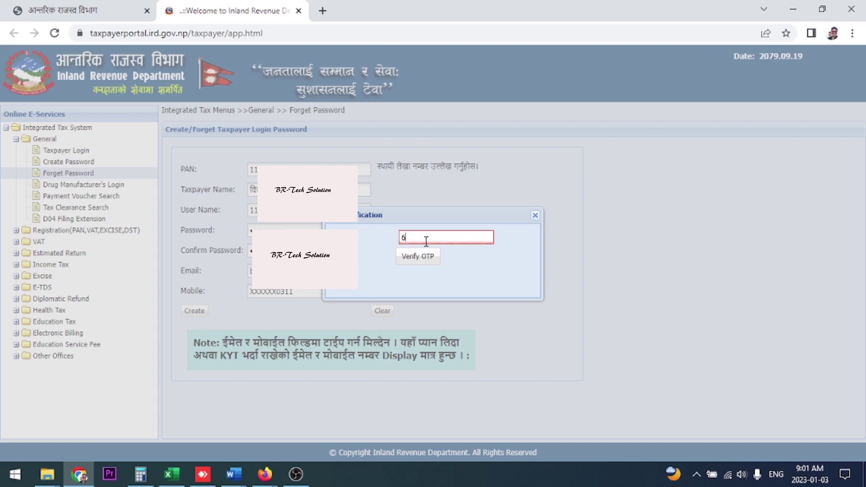
left_click(420, 263)
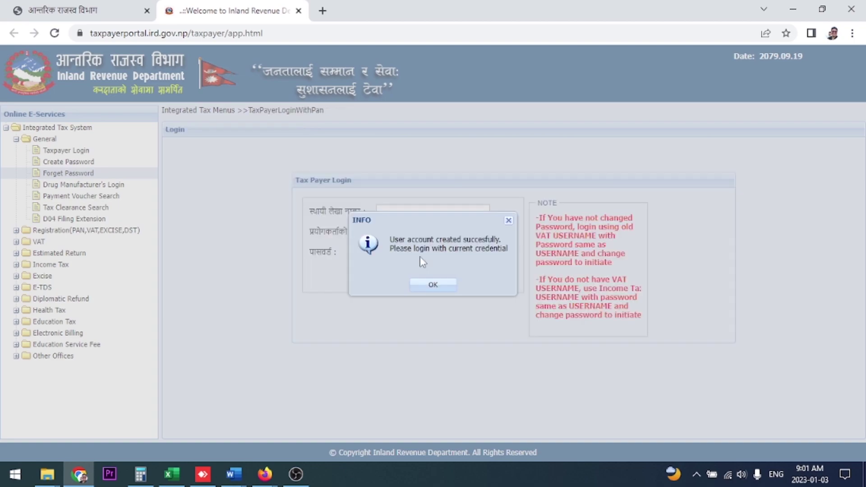
Log in using the PAN as both PAN and username with the new password, then open KYT.
left_click(433, 285)
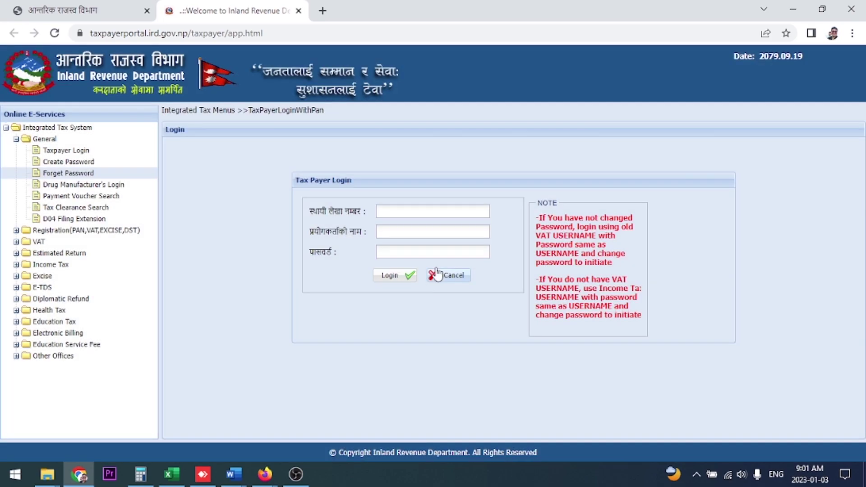
left_click(420, 213)
left_click(406, 235)
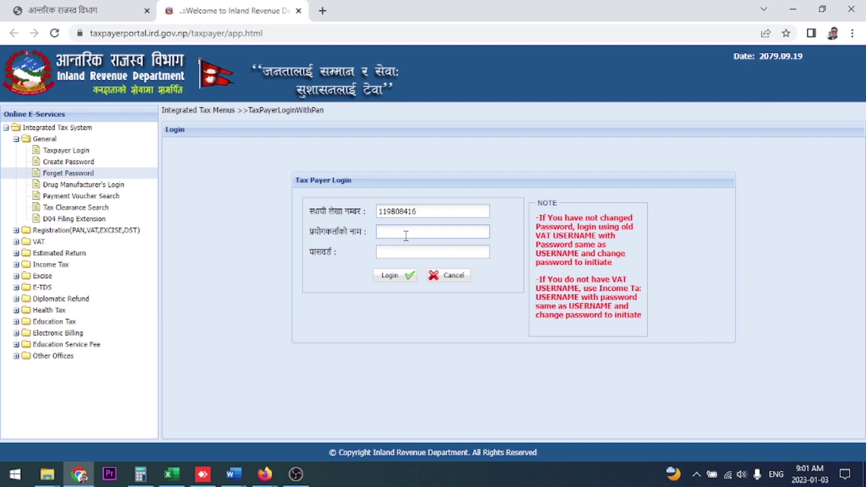
key("ctrl+v")
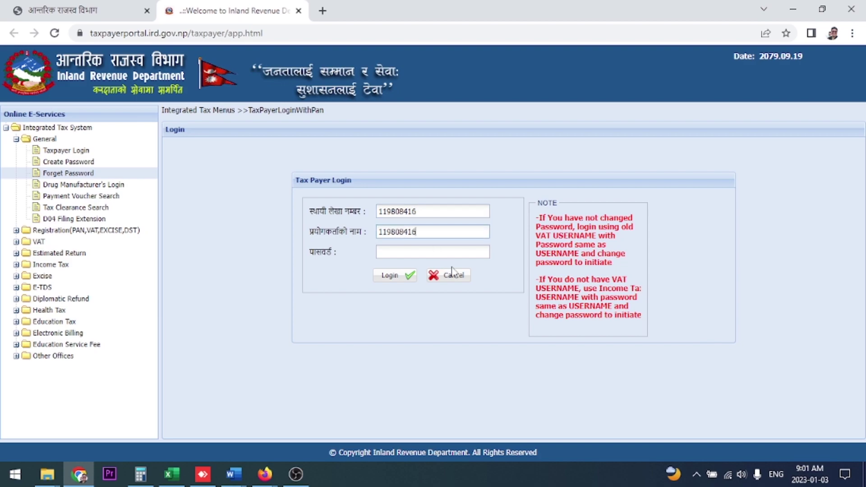
left_click(404, 255)
type("****")
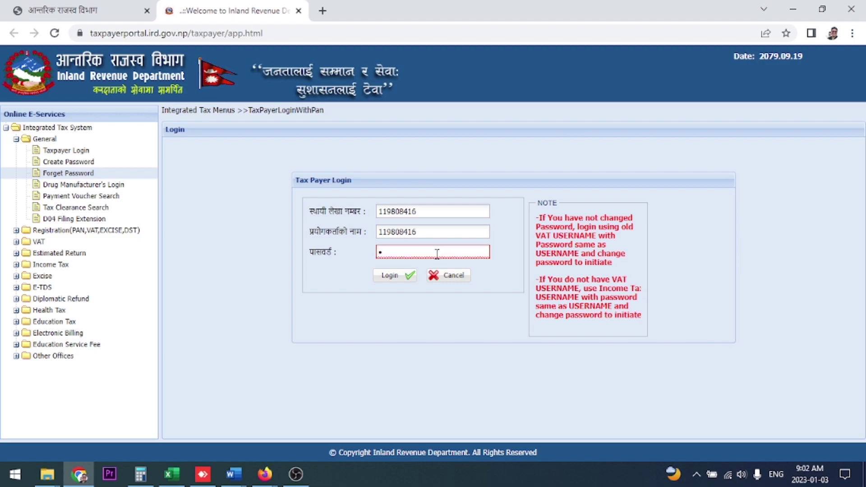
type("*******")
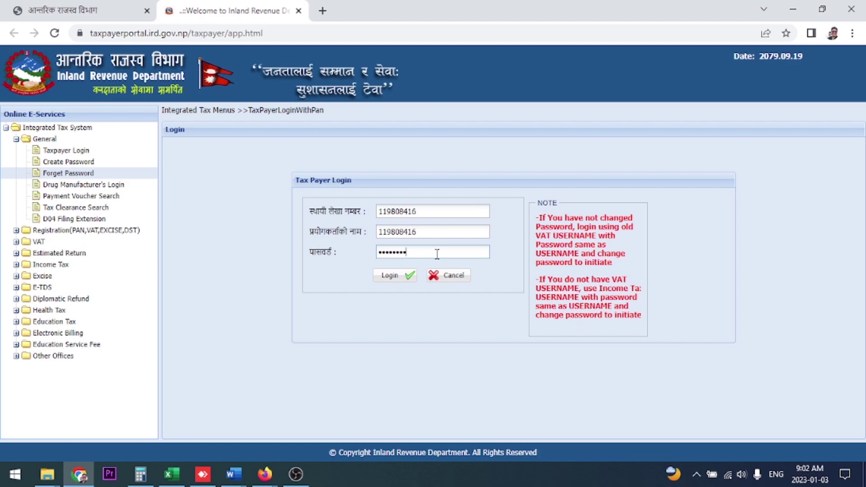
left_click(404, 276)
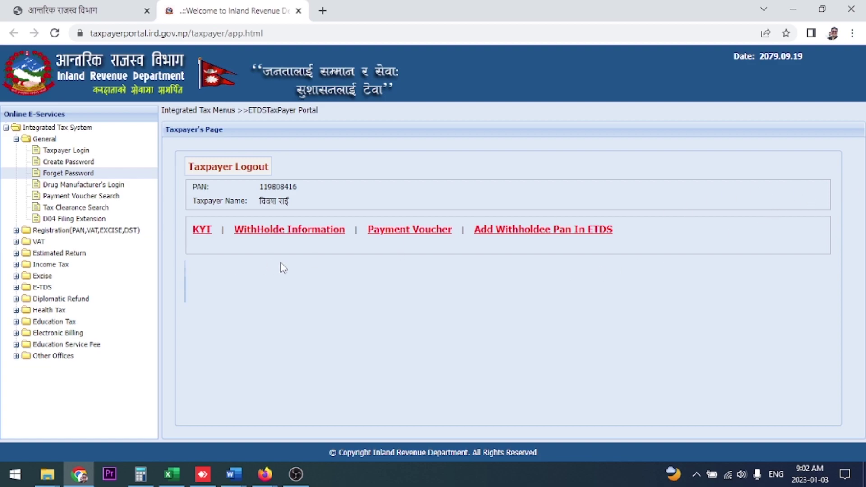
left_click(203, 231)
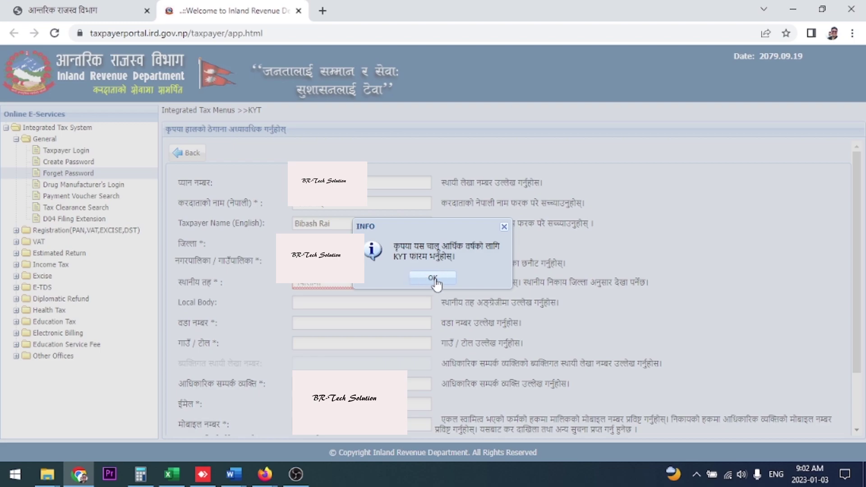
Dismiss the KYT notice and select-district warning, then set the District to धादिङ.
left_click(433, 278)
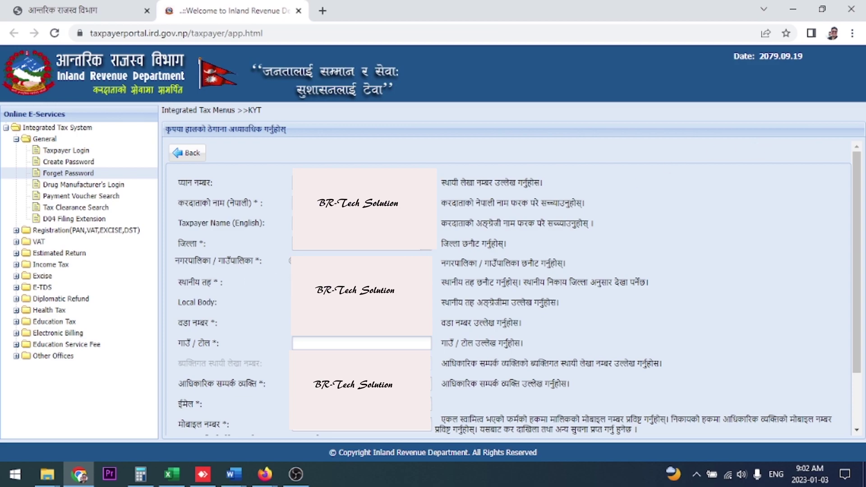
left_click(431, 282)
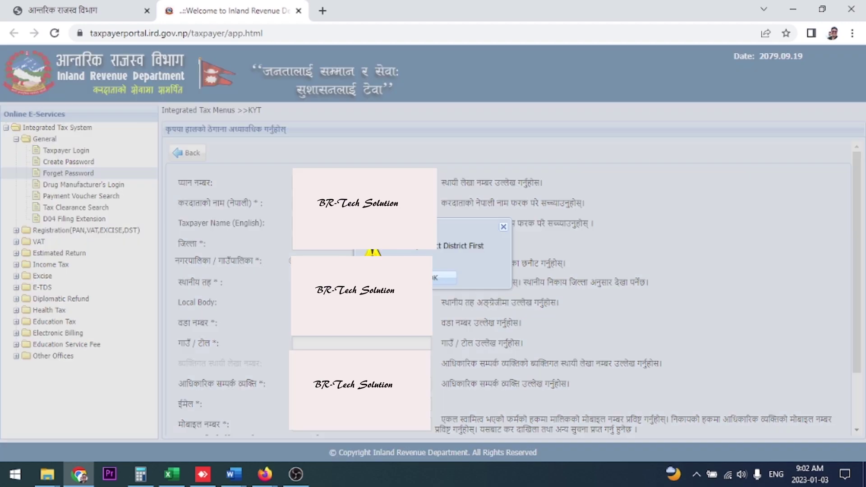
left_click(442, 279)
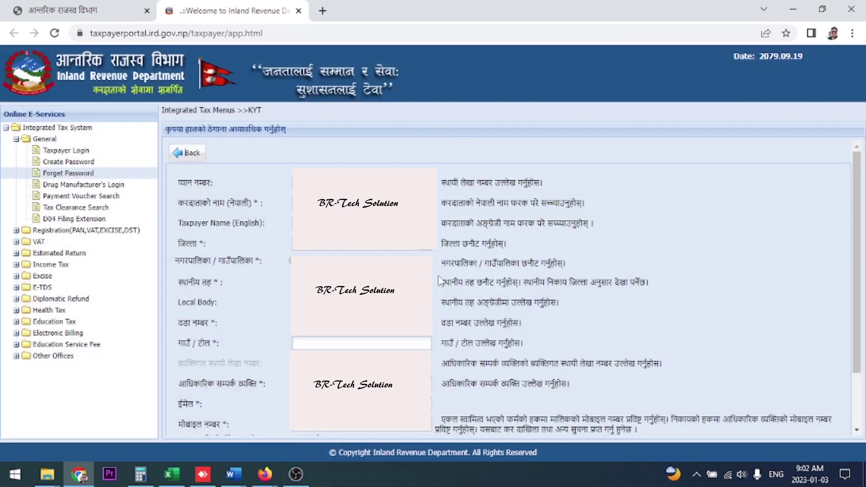
left_click(382, 252)
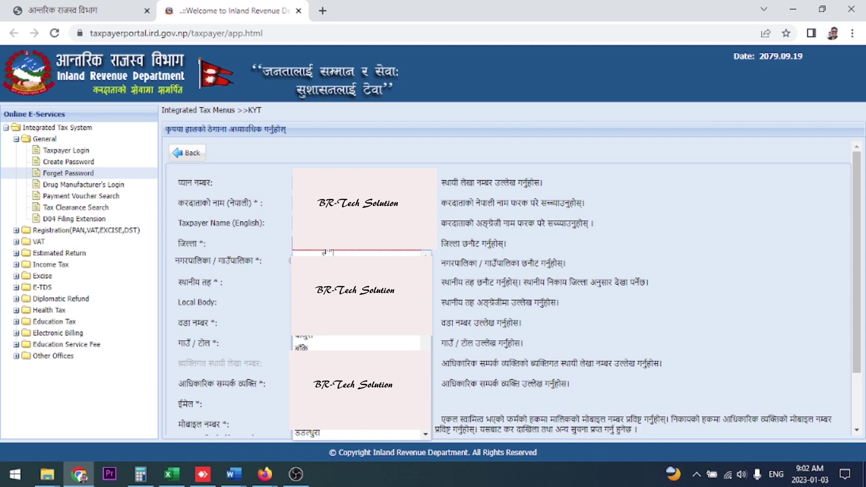
scroll(342, 347, "up", 10)
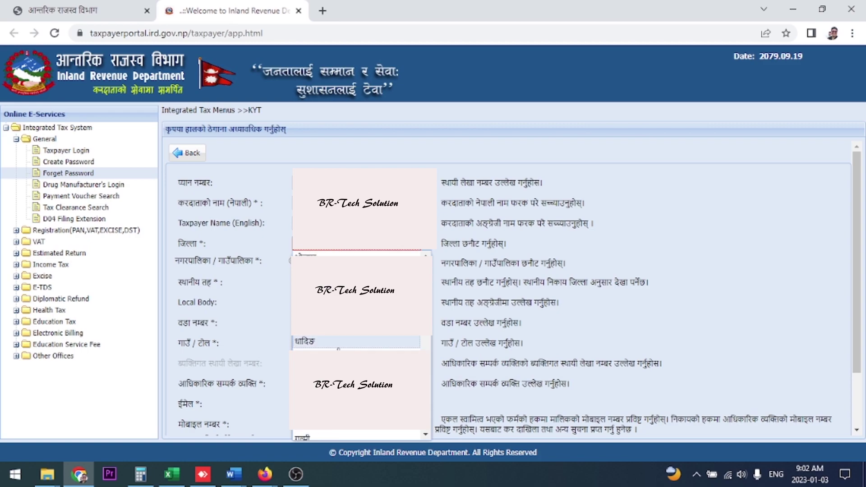
left_click(341, 347)
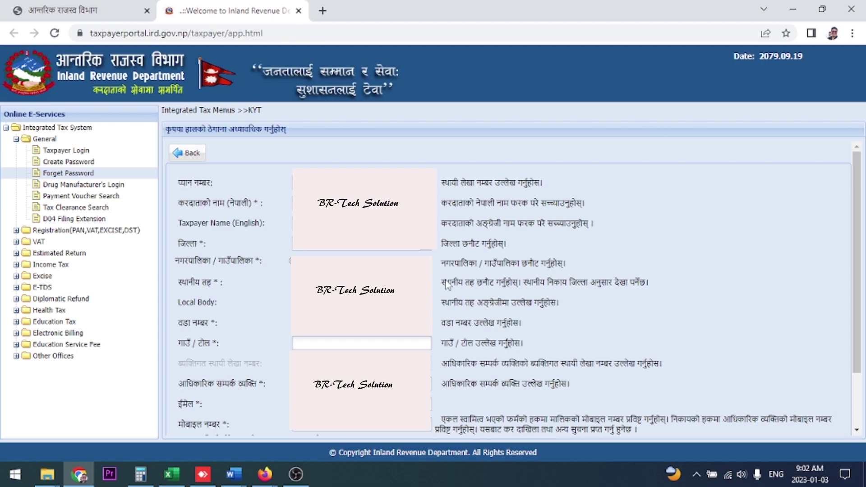
key("alt+shift")
key("alt+shift")
Enter the taxpayer's village name in the गाउँ / टोल field and scroll down the form.
left_click(339, 346)
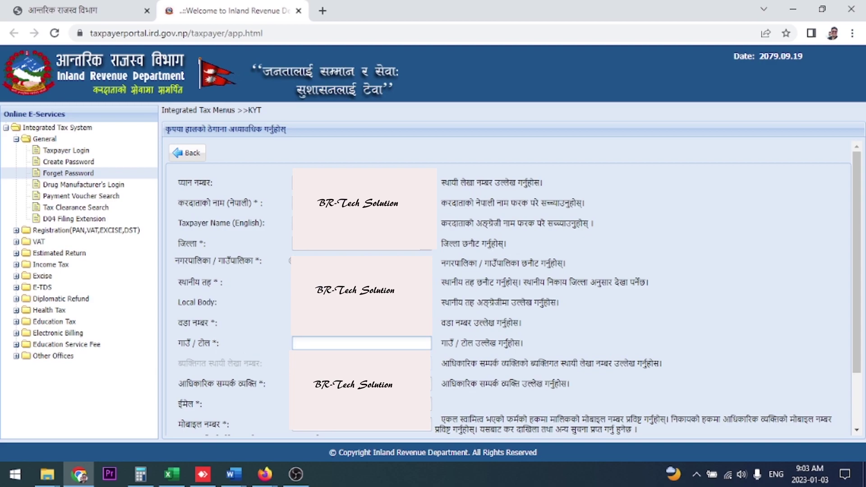
type("Cu")
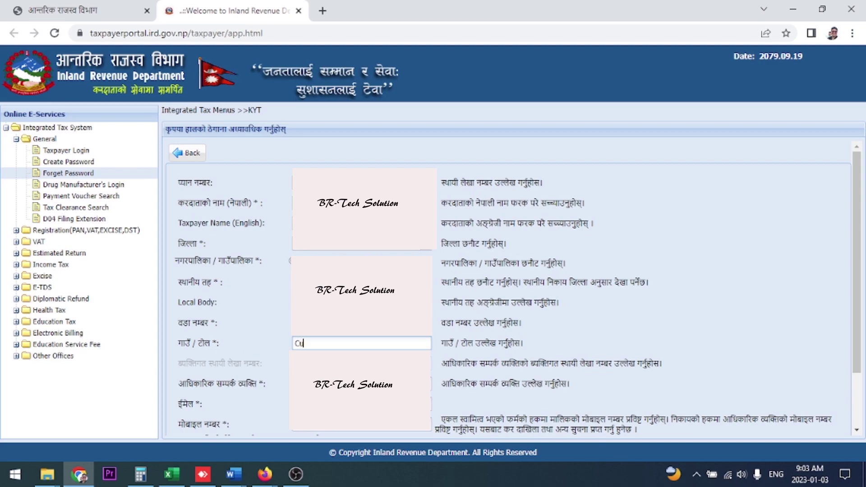
type("ngmang")
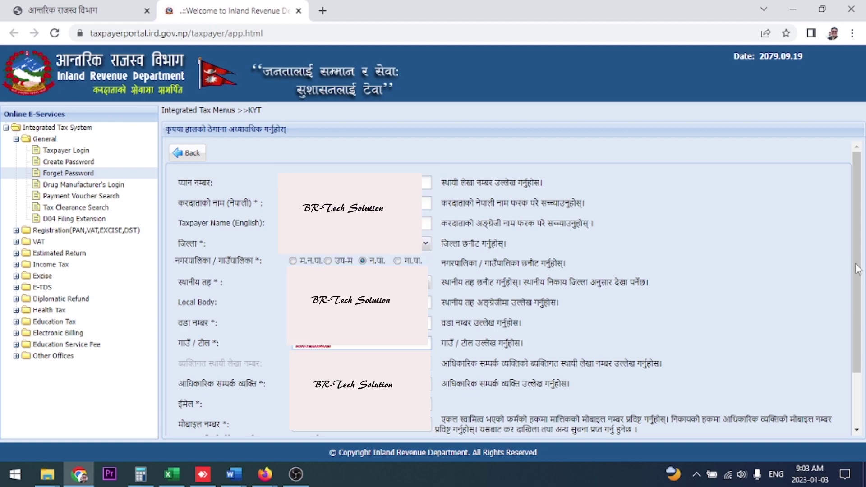
left_click_drag(859, 270, 862, 307)
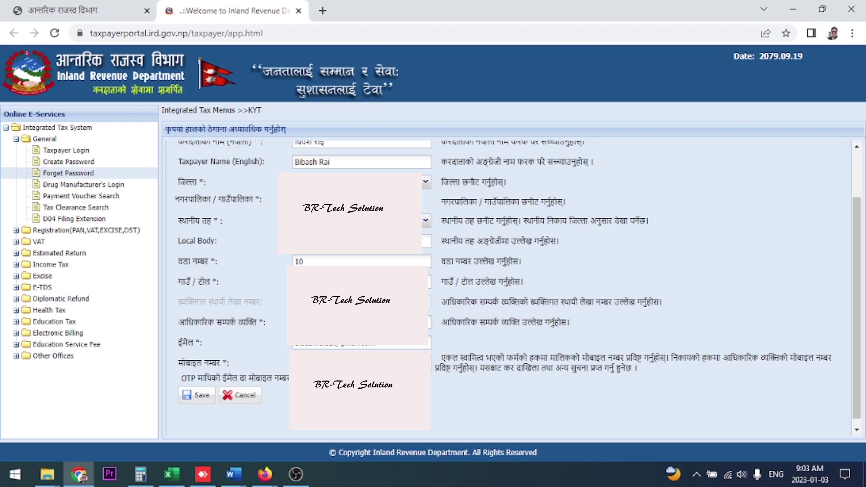
Save the KYT form and confirm the save with the received OTP.
left_click(193, 399)
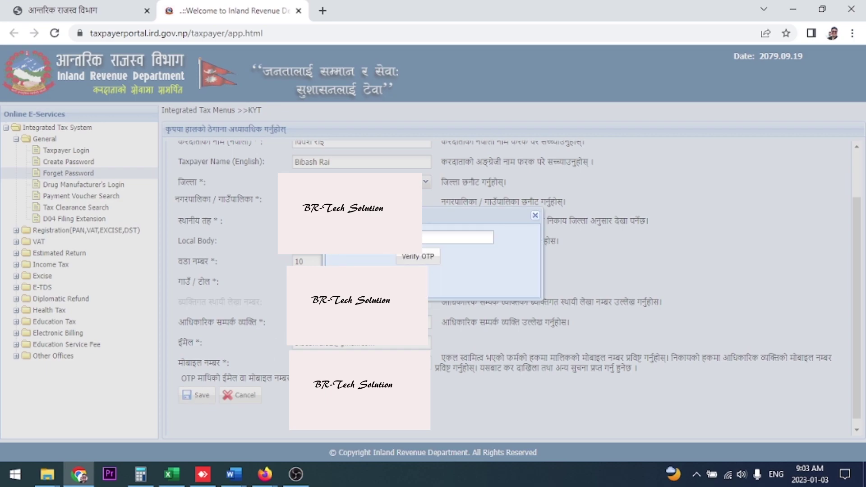
left_click(429, 240)
left_click(429, 257)
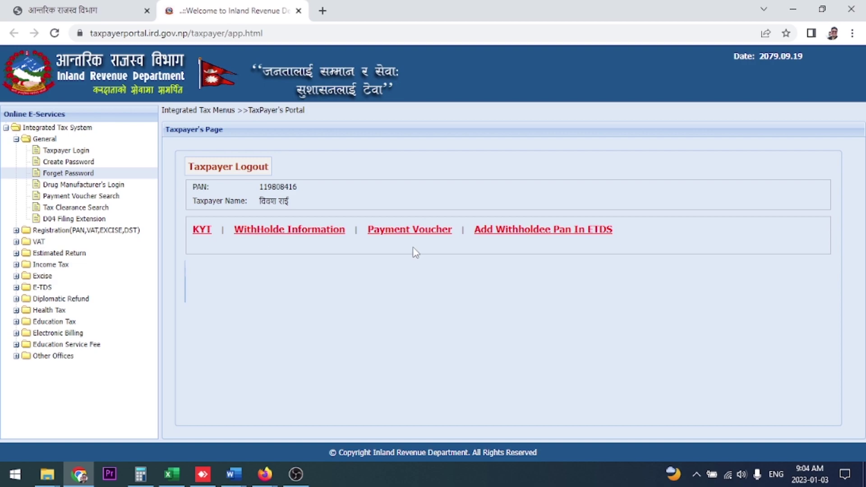
In WithHolde Information, search BS dates 2078.03.01 to 2079.03.30.
left_click(277, 231)
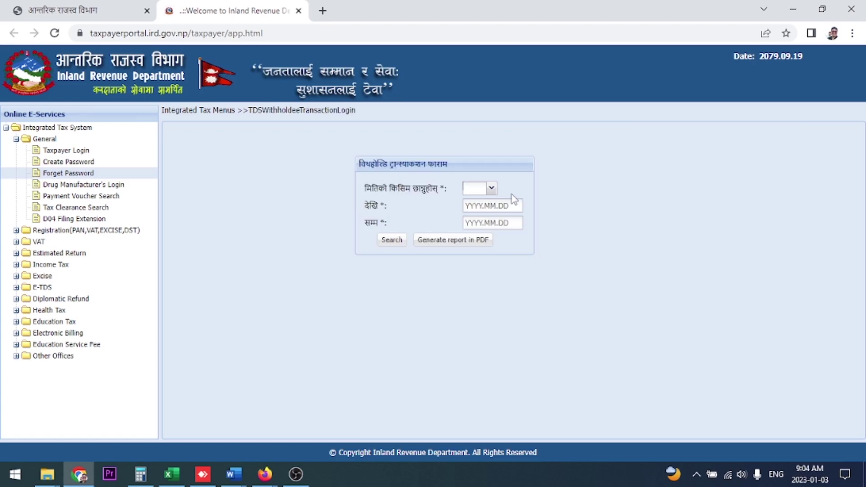
left_click(492, 189)
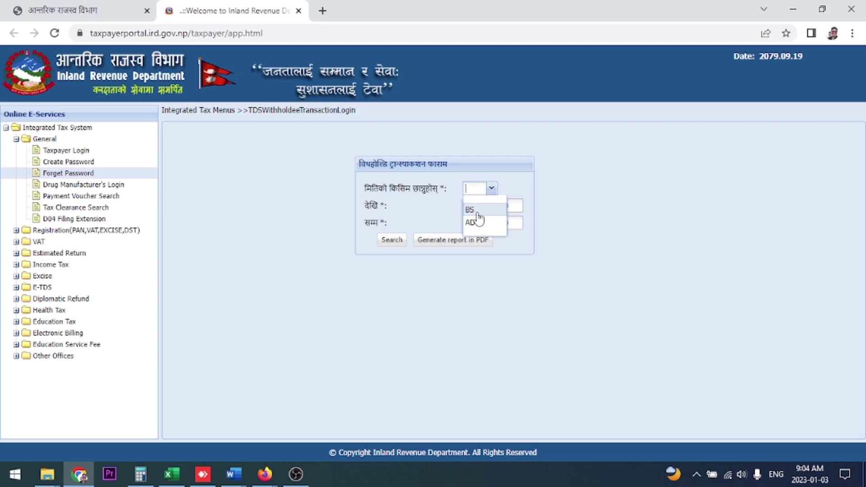
left_click(479, 212)
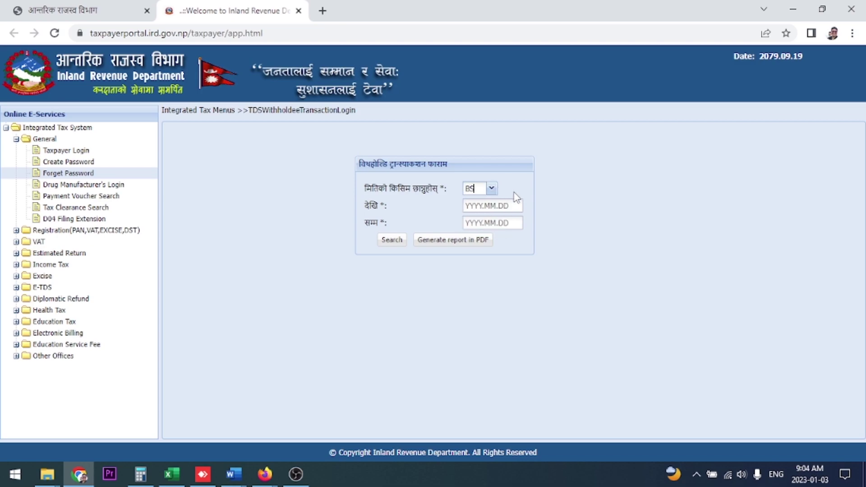
left_click(479, 206)
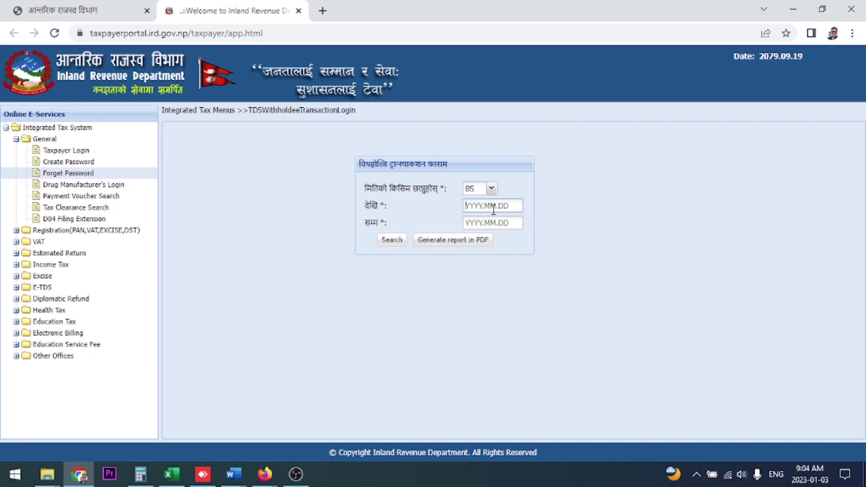
type("20")
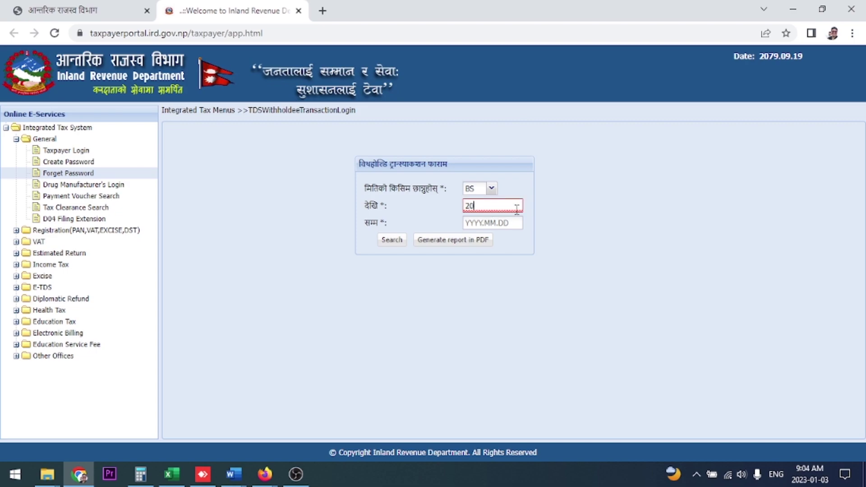
type("78.")
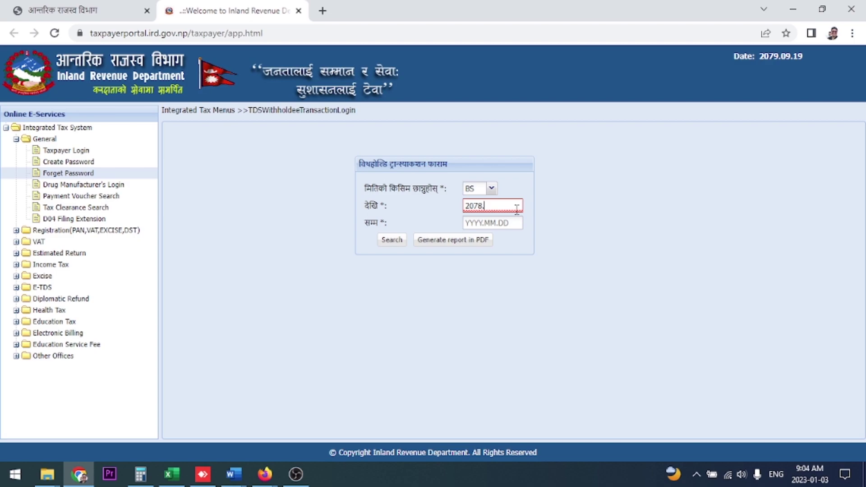
type("03.01")
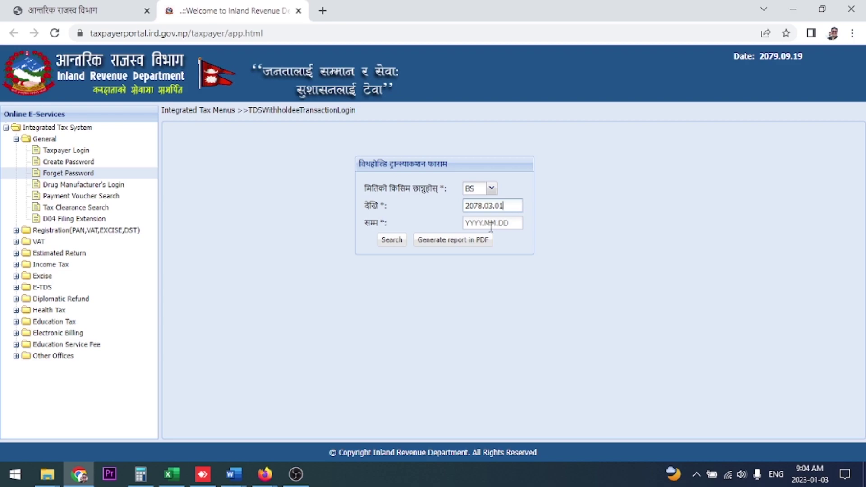
left_click(481, 224)
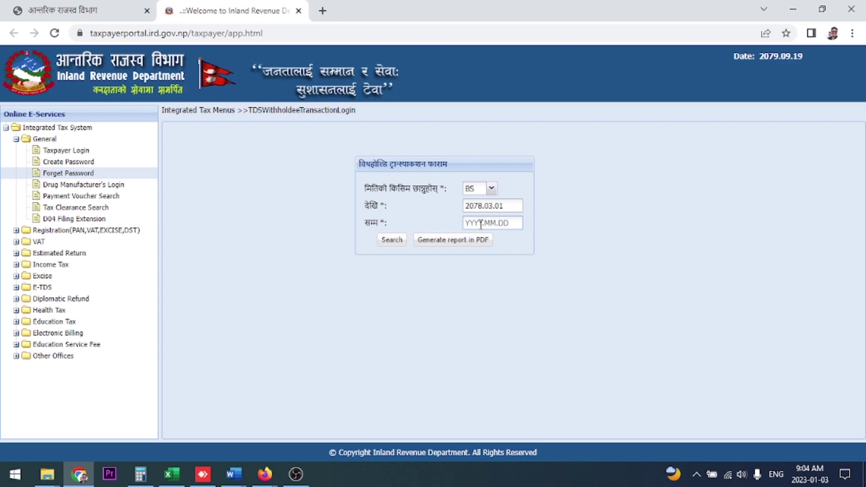
type("20")
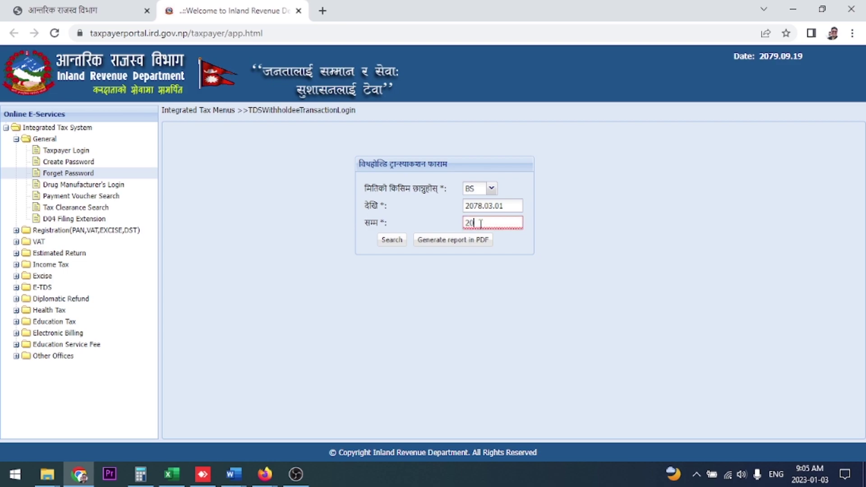
type("79")
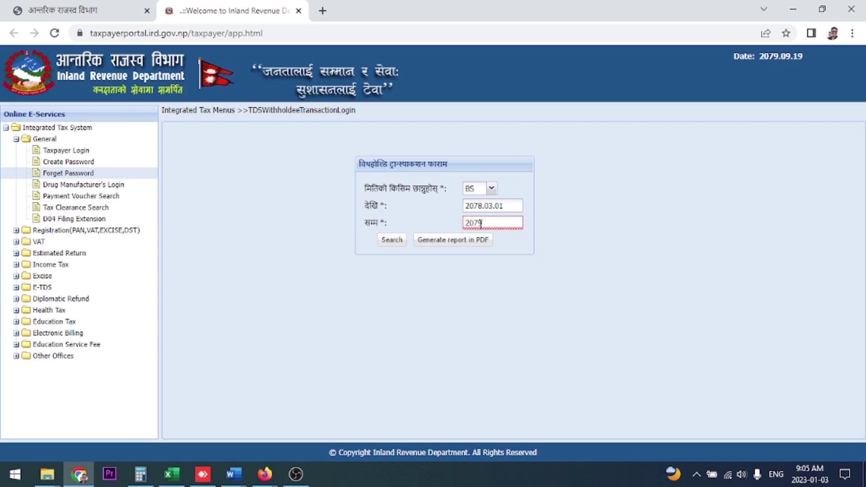
type(".03.30")
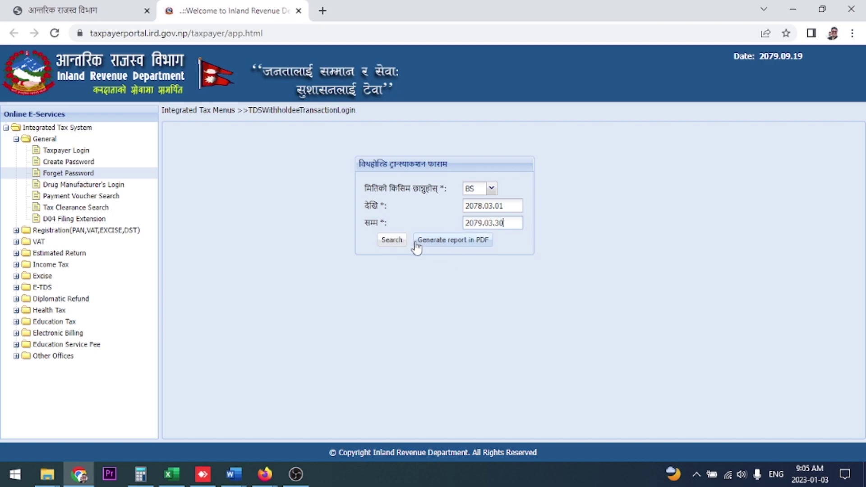
left_click(392, 242)
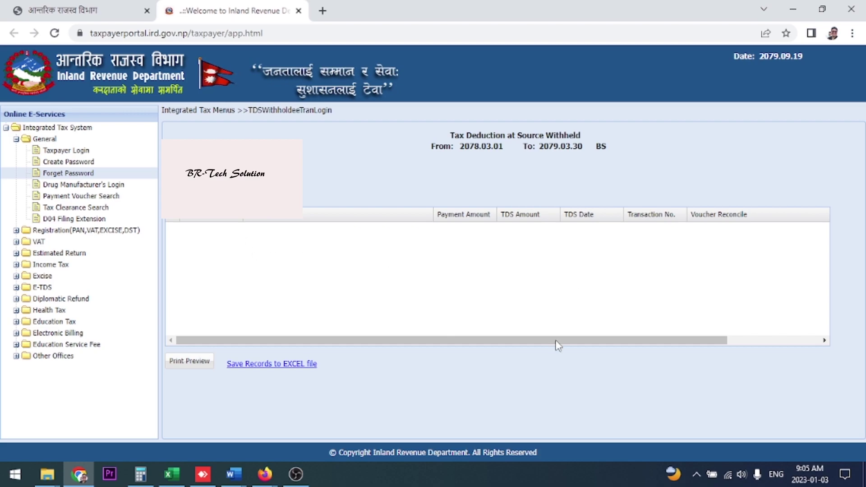
Scroll the empty TDS withheld report table horizontally to see its remaining columns.
left_click_drag(583, 340, 328, 337)
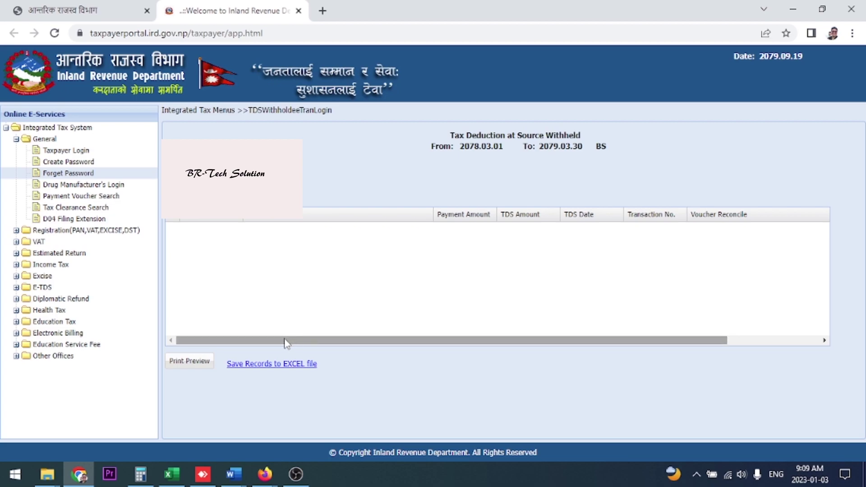
left_click_drag(285, 342, 274, 339)
left_click_drag(225, 341, 216, 343)
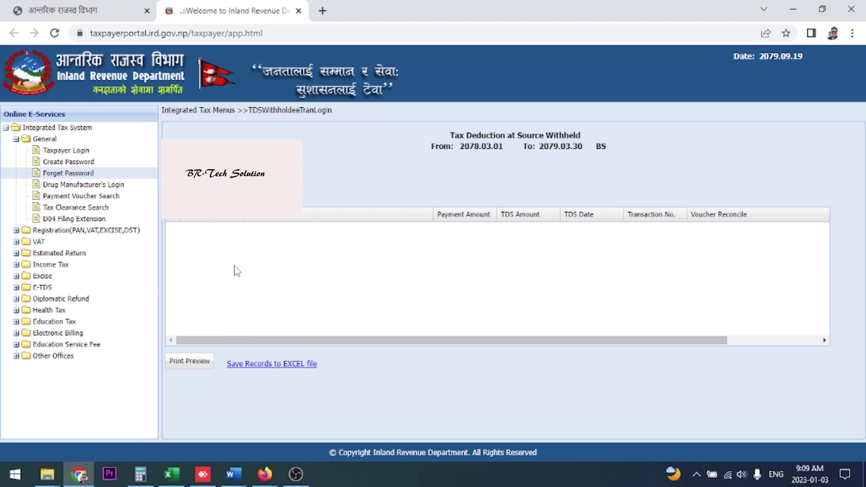